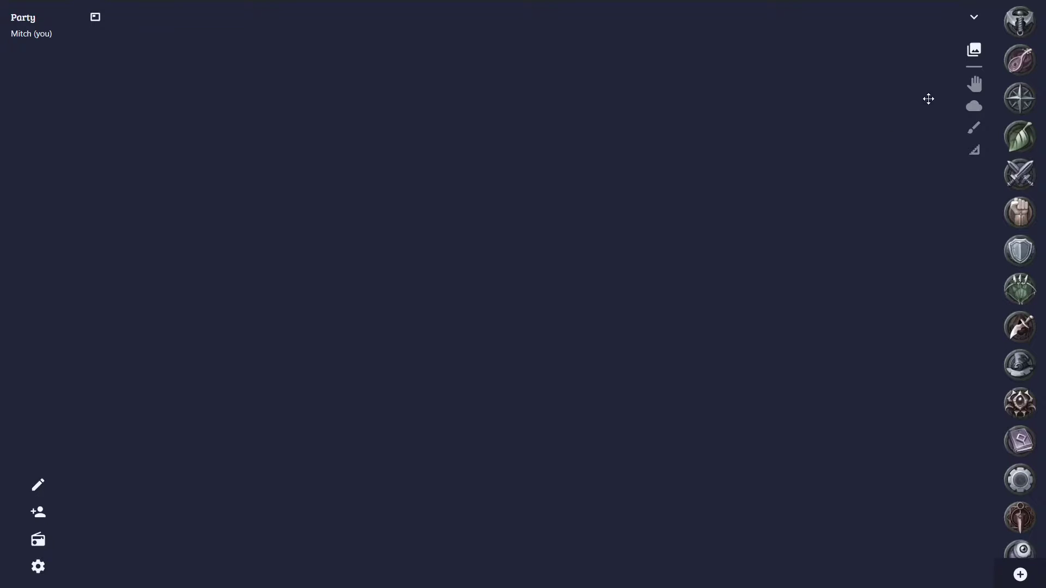
- Bring up the map selection dialog with Pirate Tavern, Blank and other maps
click(970, 52)
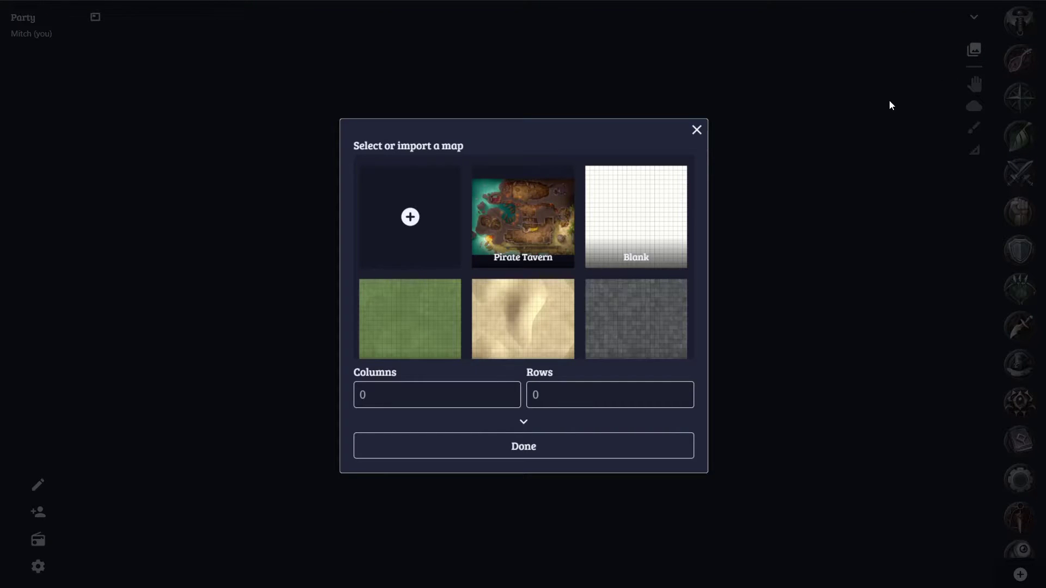
- Load the Pirate Tavern map onto the table with a 36 by 27 grid
click(533, 215)
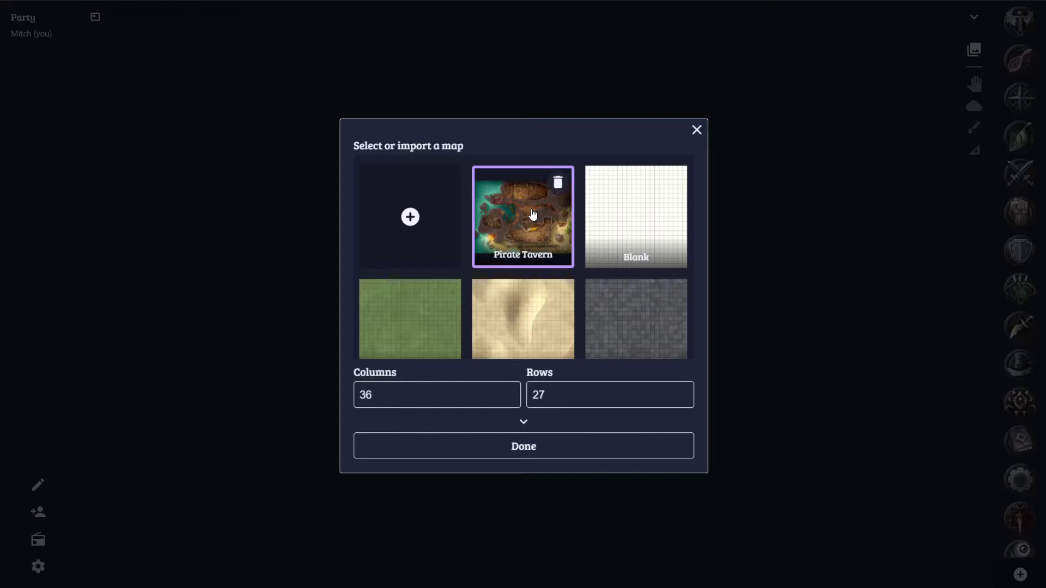
click(532, 443)
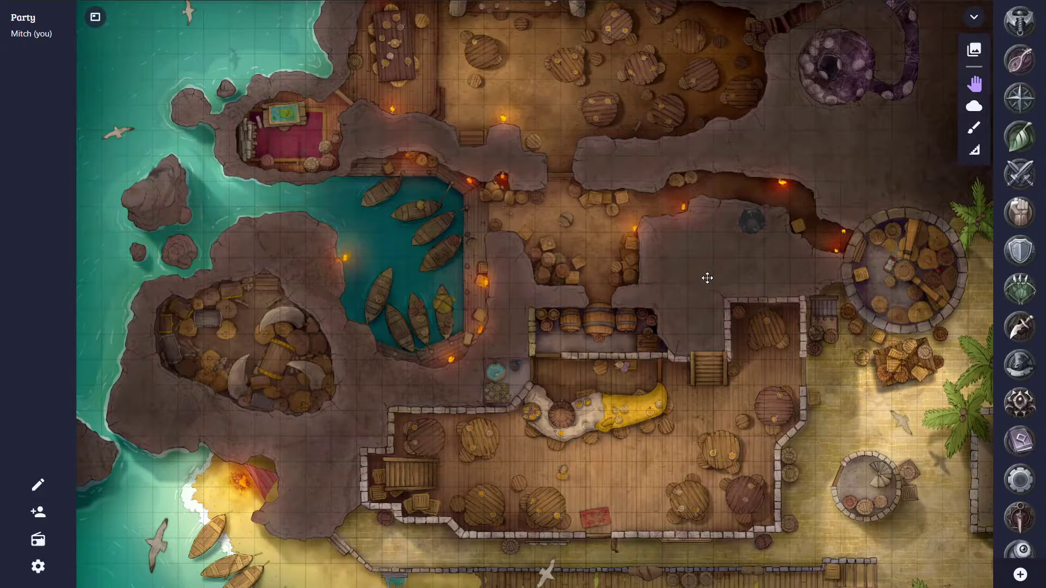
- Select the fog tool, then zoom and pan until the main taproom fills the view
click(974, 105)
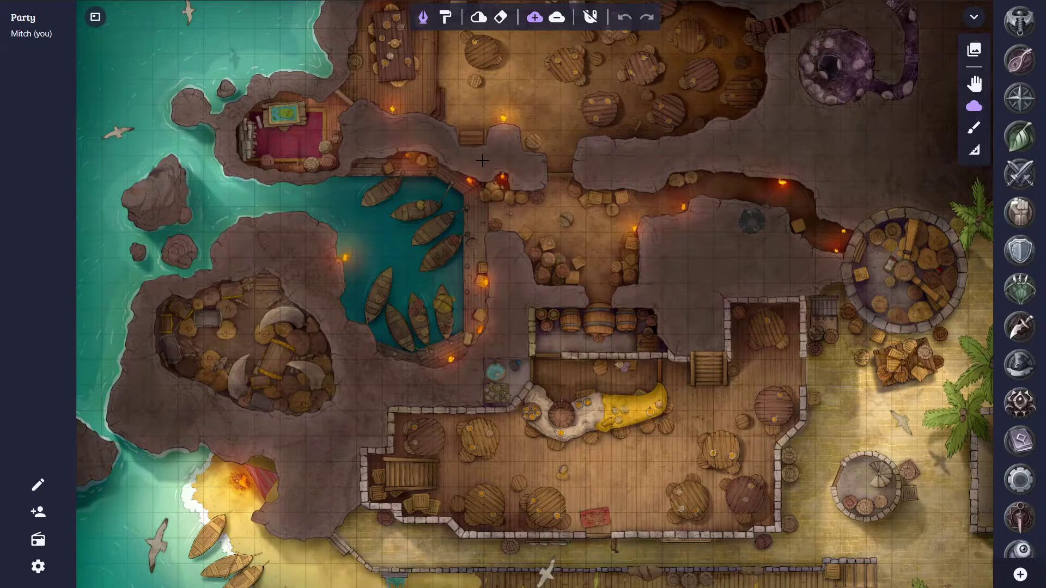
scroll(515, 292, up, 5)
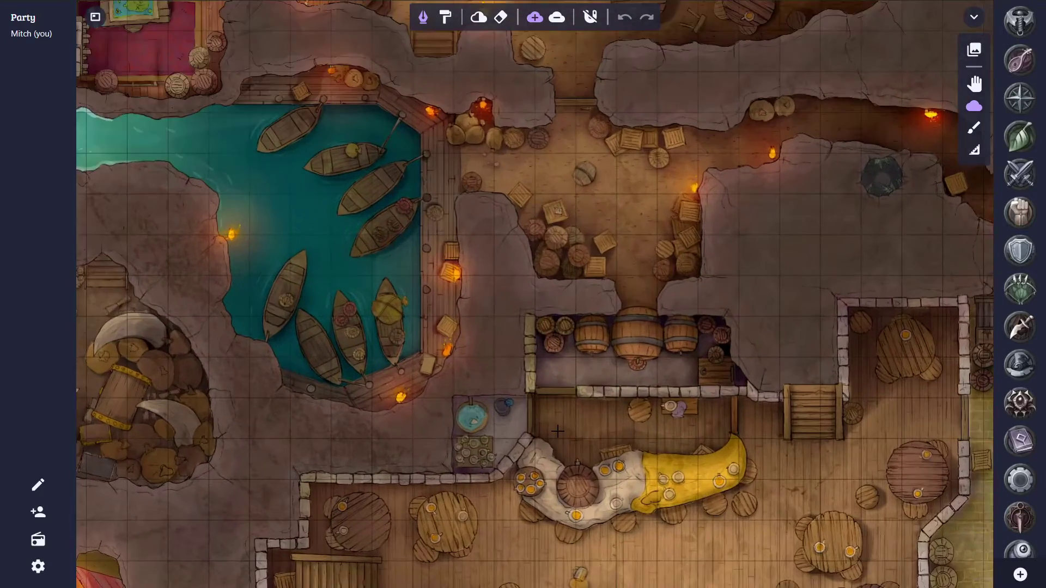
key(w)
drag(597, 443, 491, 158)
key(f)
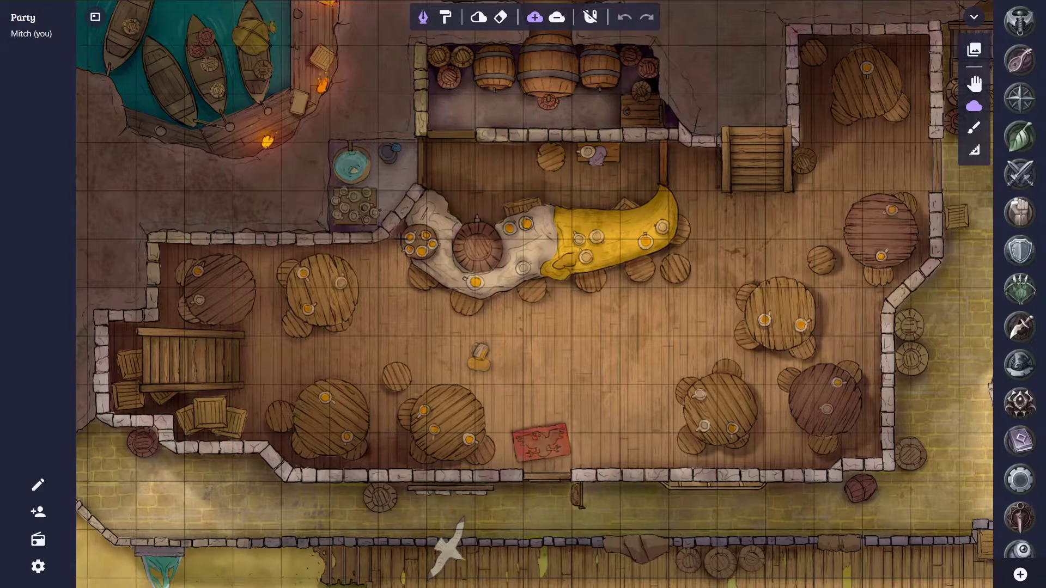
- Trace the taproom fog outline from the bar corner along the left and bottom walls
click(420, 134)
click(380, 231)
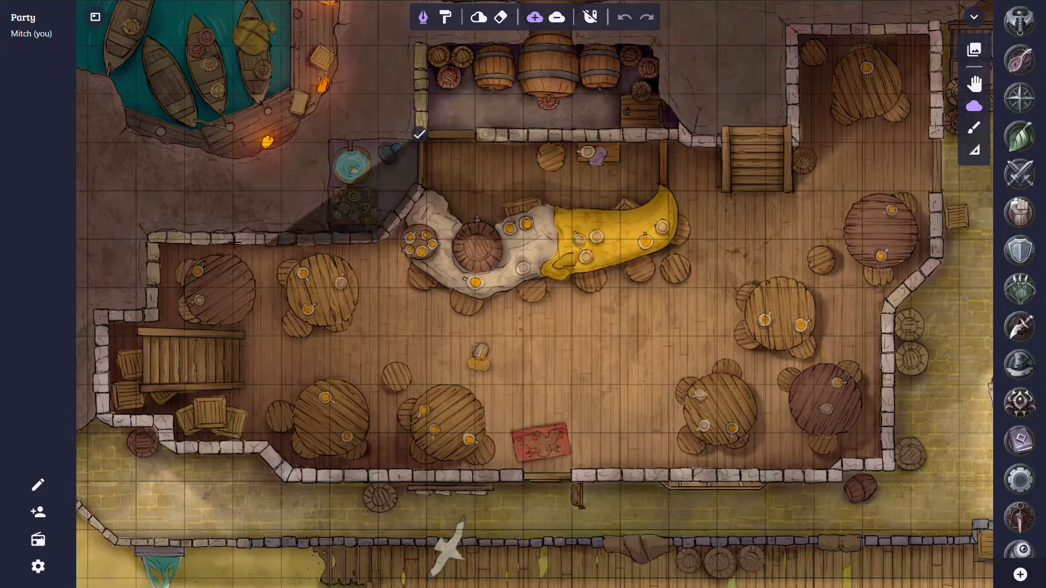
click(151, 238)
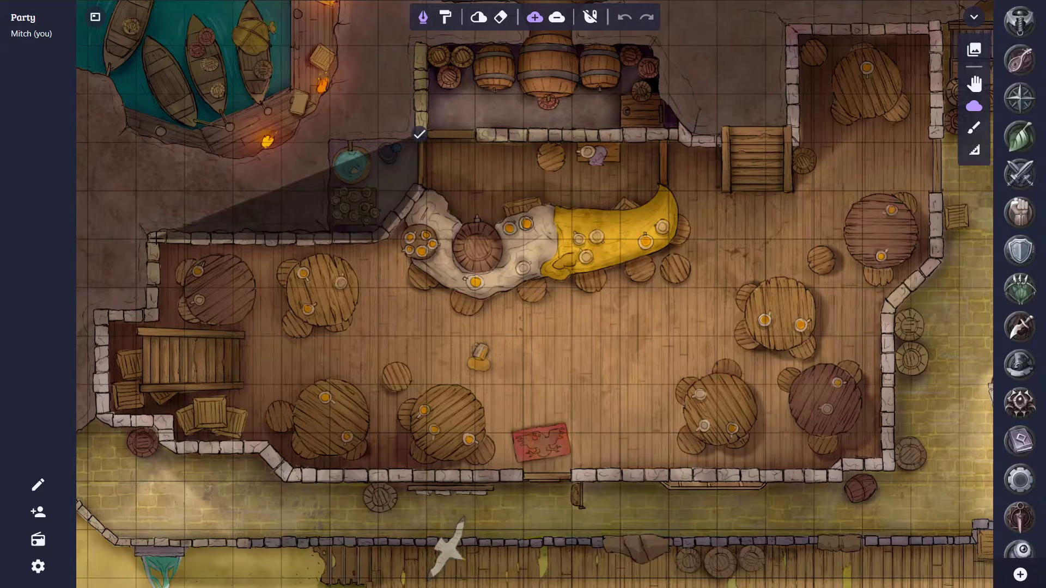
click(151, 315)
click(98, 316)
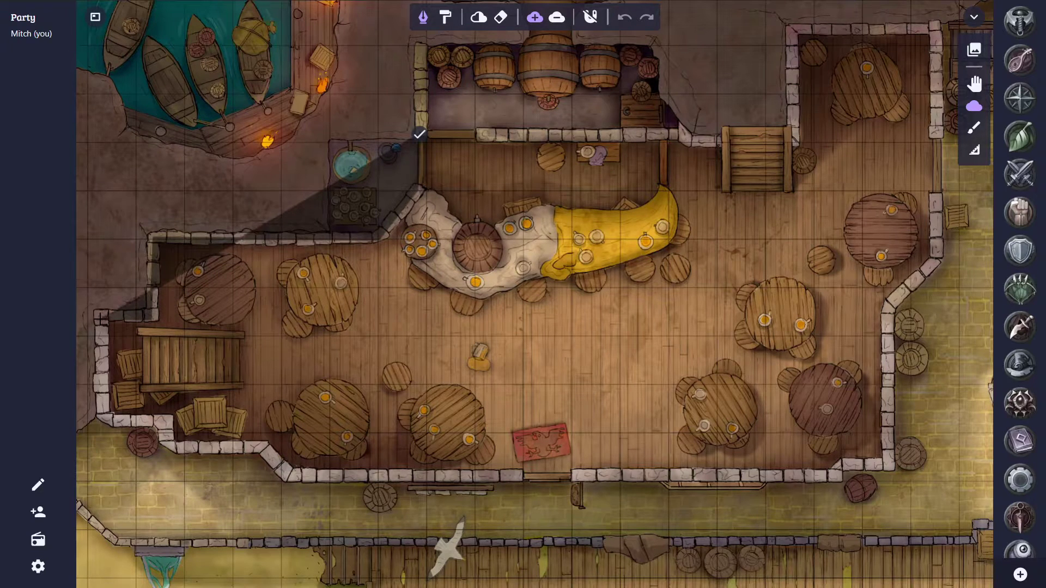
click(99, 419)
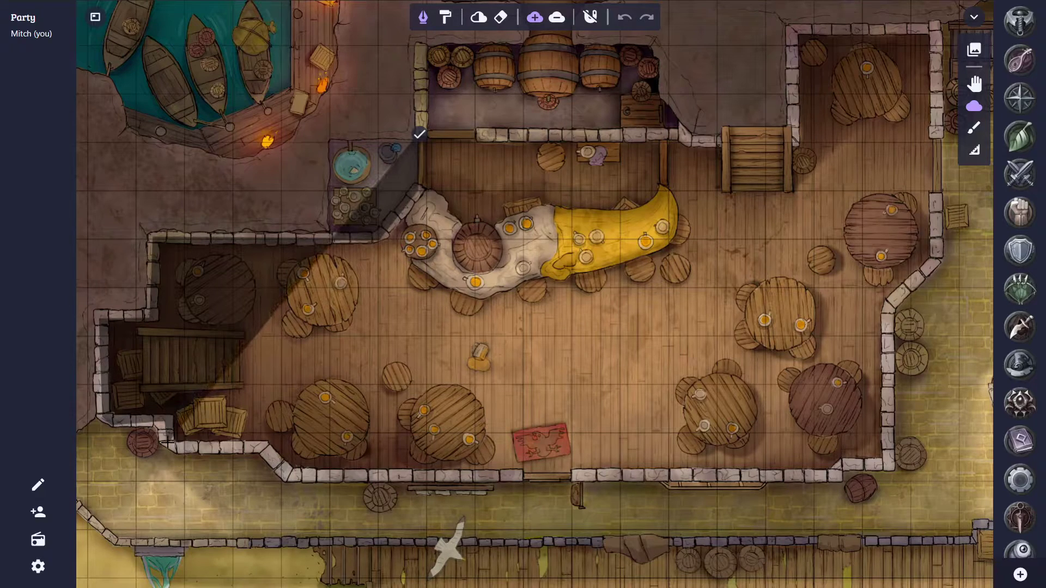
click(284, 473)
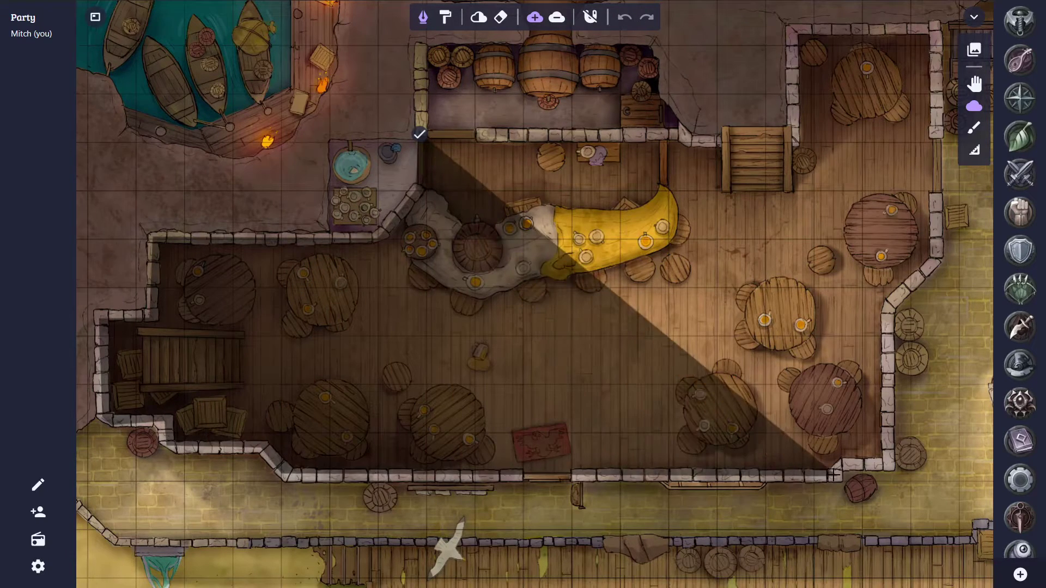
- Finish the fog outline along the right and top walls, closing it at the bar corner
click(888, 463)
click(887, 306)
click(936, 262)
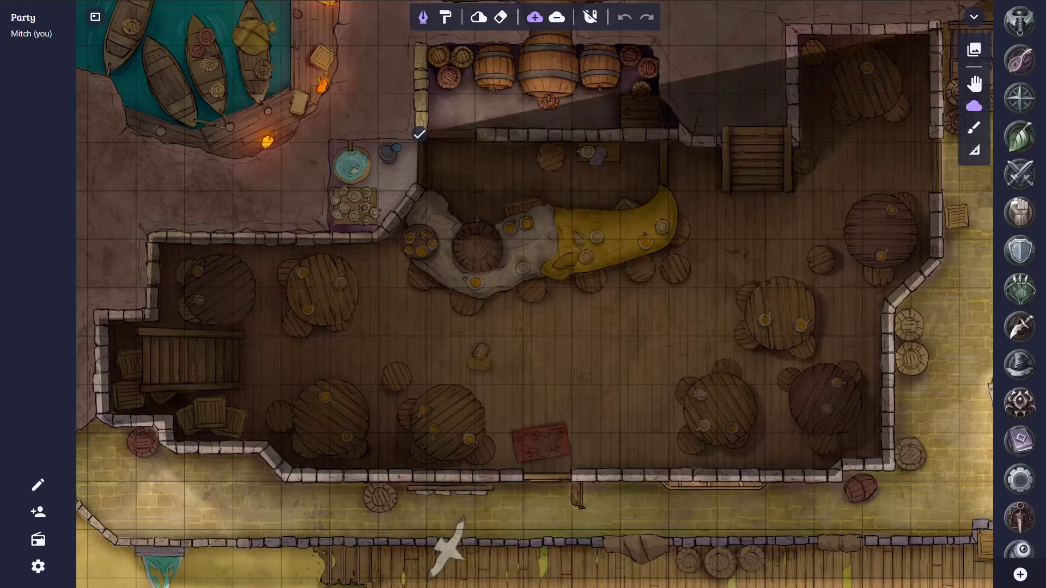
click(787, 31)
click(793, 139)
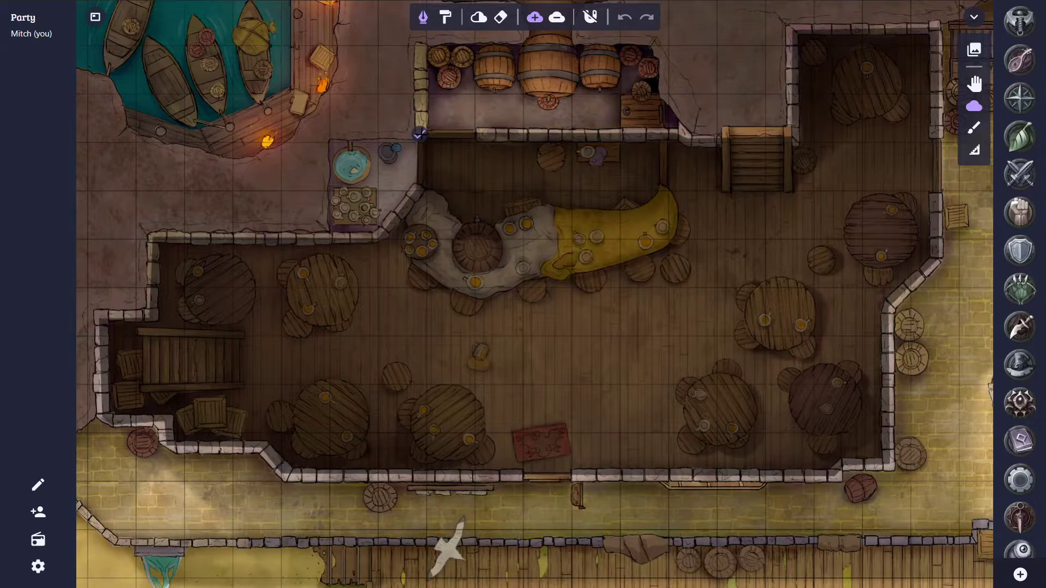
click(420, 134)
- Preview the fogged taproom, drop a party token on the map, and resume fog editing
click(975, 83)
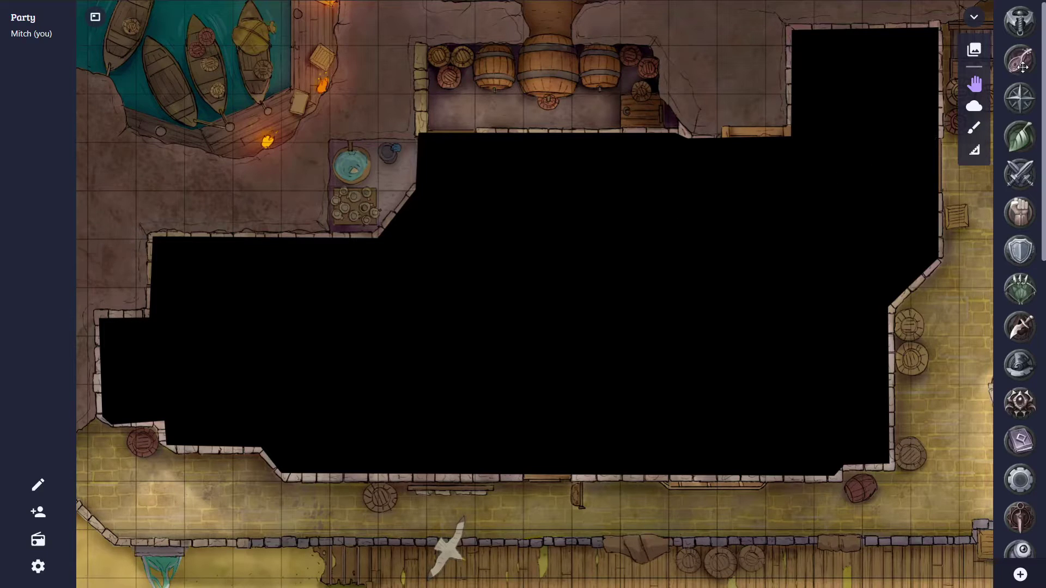
drag(1014, 37, 541, 555)
click(973, 107)
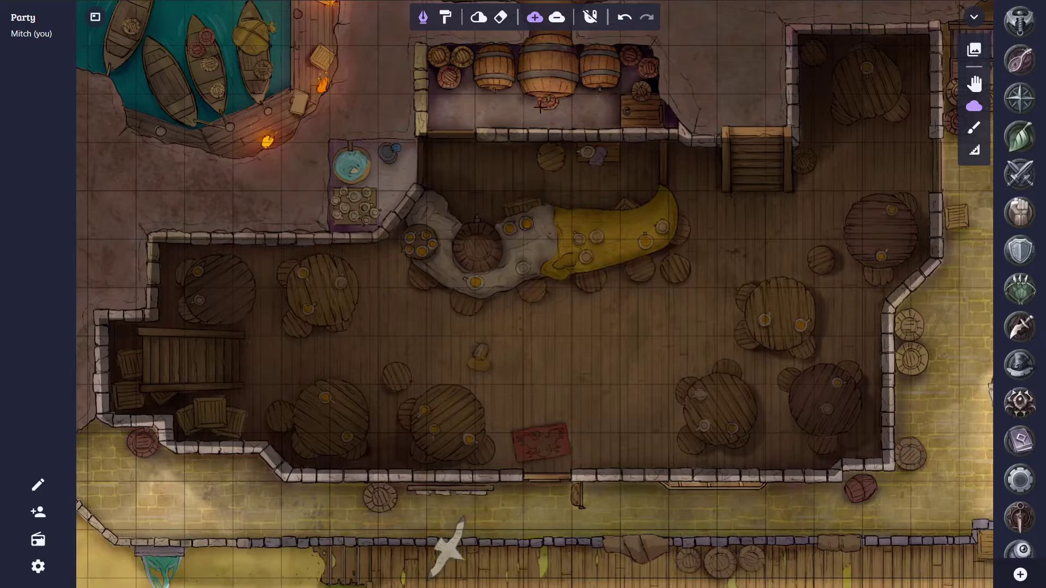
scroll(520, 108, down, 3)
scroll(394, 86, down, 2)
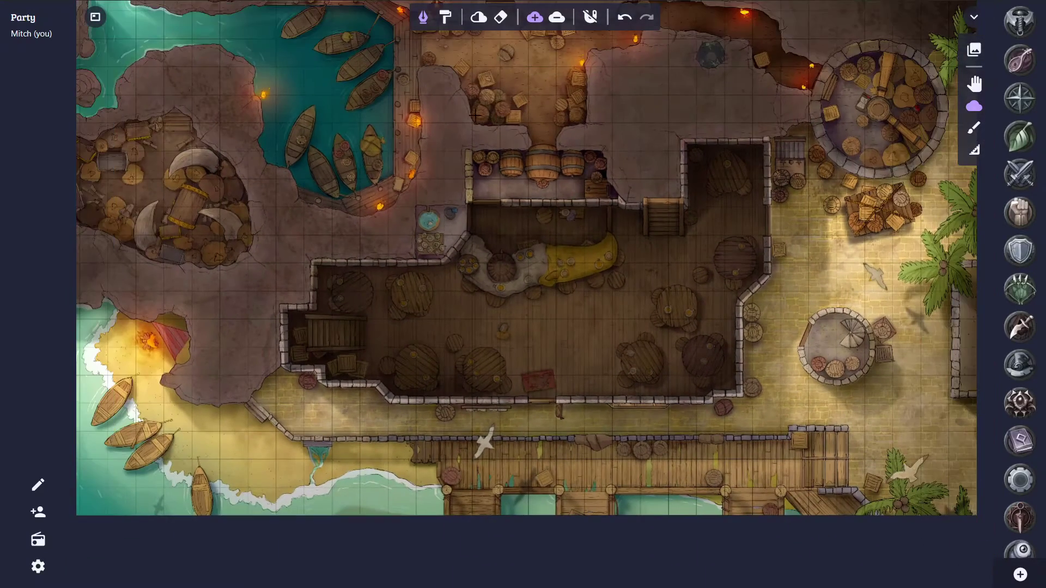
key(w)
drag(394, 86, 621, 402)
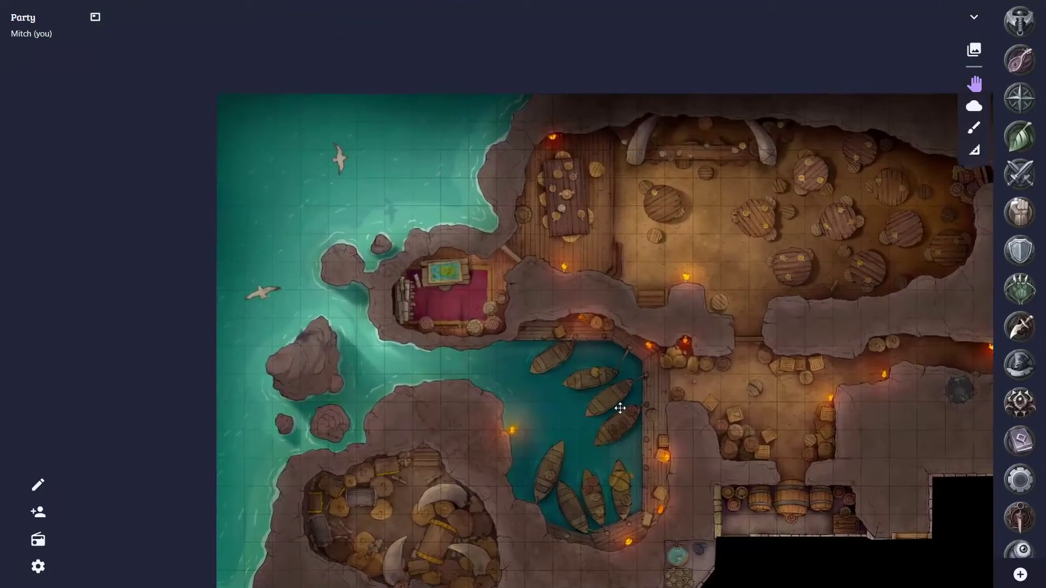
key(f)
scroll(621, 293, up, 1)
scroll(620, 292, up, 1)
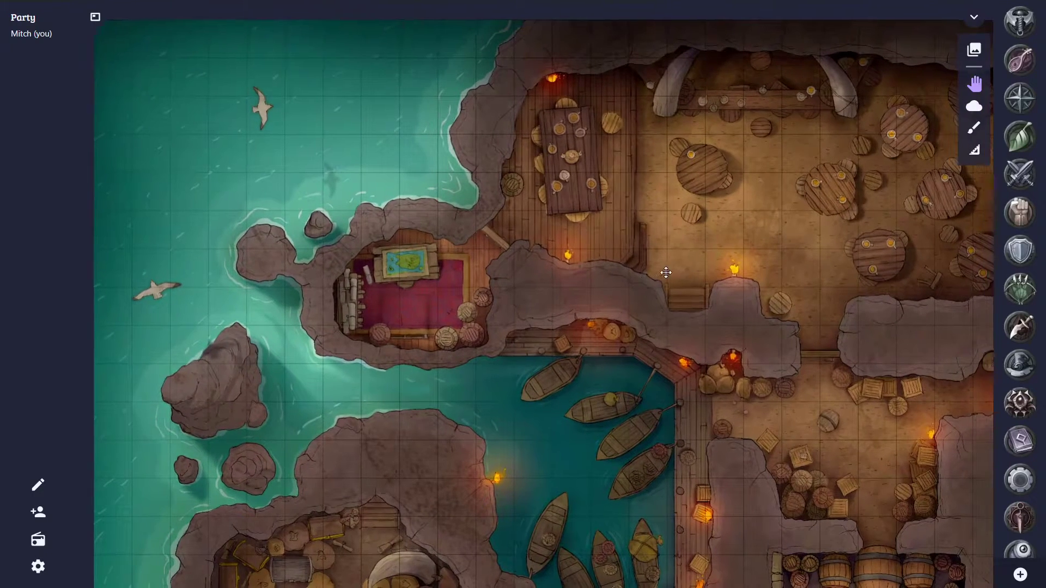
scroll(507, 306, up, 1)
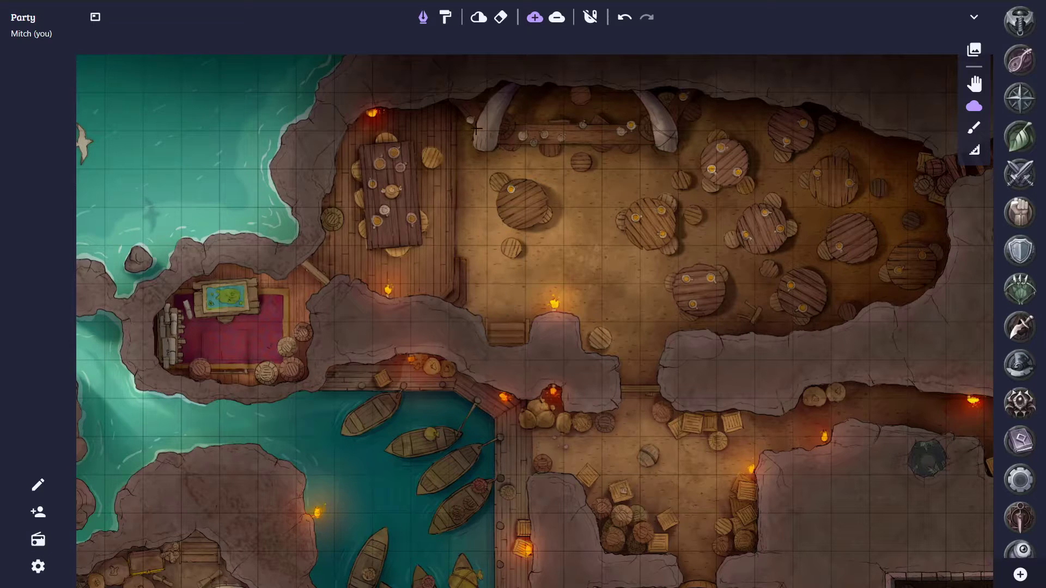
- Brush fog over the small map room, then over the long-table room with edge snapping on
click(445, 18)
mouse_move(290, 266)
mouse_down()
mouse_move(223, 262)
mouse_move(174, 277)
mouse_move(143, 327)
mouse_move(139, 376)
mouse_move(174, 395)
mouse_move(284, 388)
mouse_move(321, 327)
mouse_move(330, 332)
mouse_move(334, 308)
mouse_move(298, 261)
mouse_up()
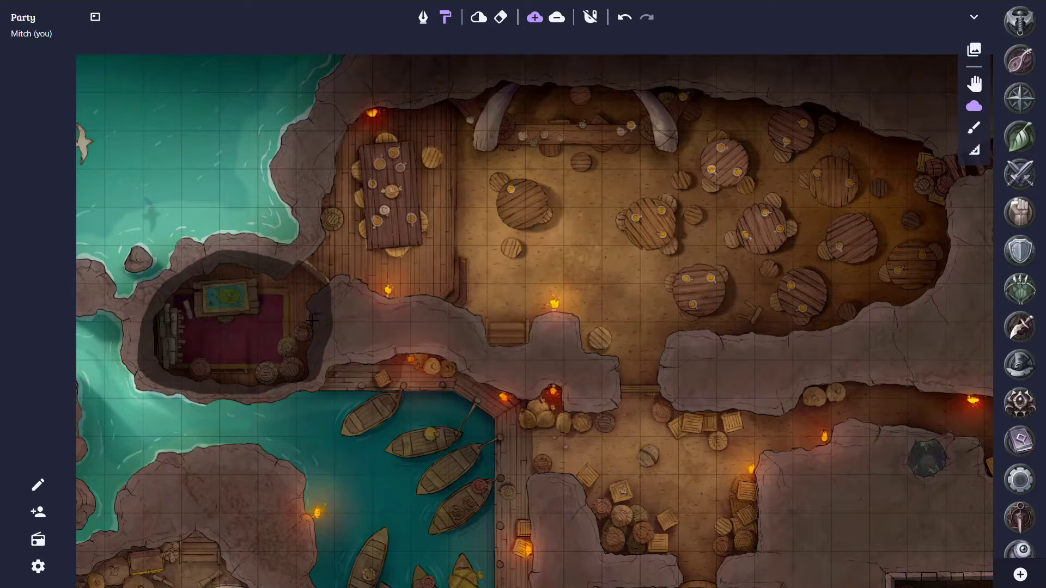
click(591, 20)
mouse_move(411, 97)
mouse_down()
mouse_move(357, 109)
mouse_move(327, 140)
mouse_move(309, 191)
mouse_move(314, 299)
mouse_move(461, 312)
mouse_up()
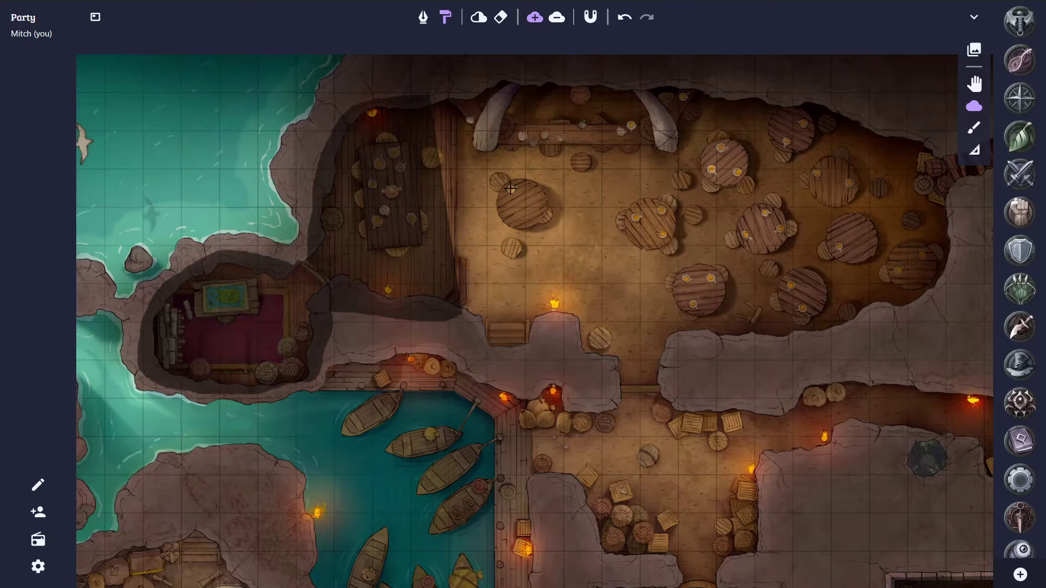
click(590, 17)
click(479, 20)
click(409, 164)
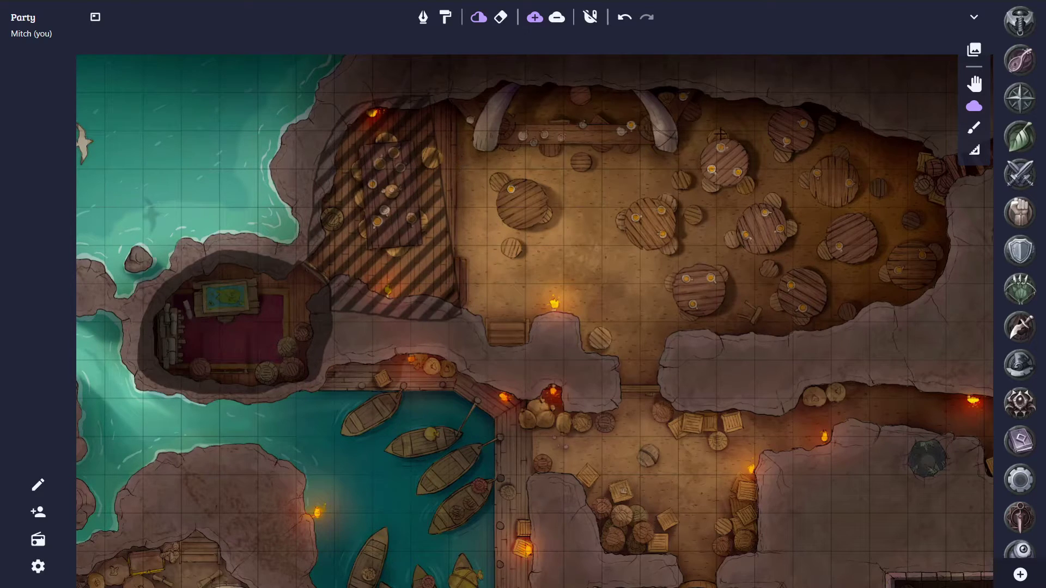
click(974, 83)
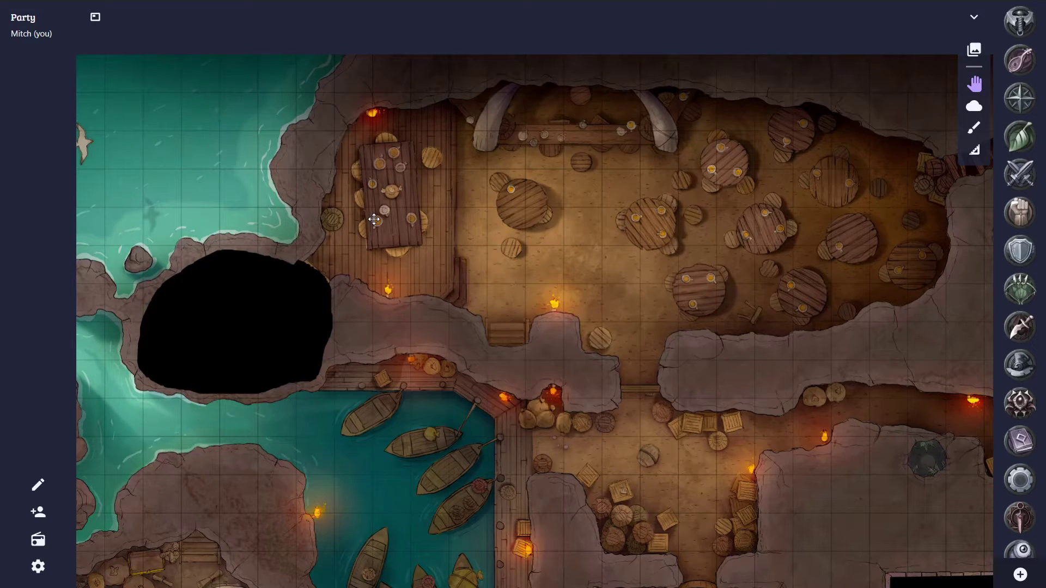
click(974, 105)
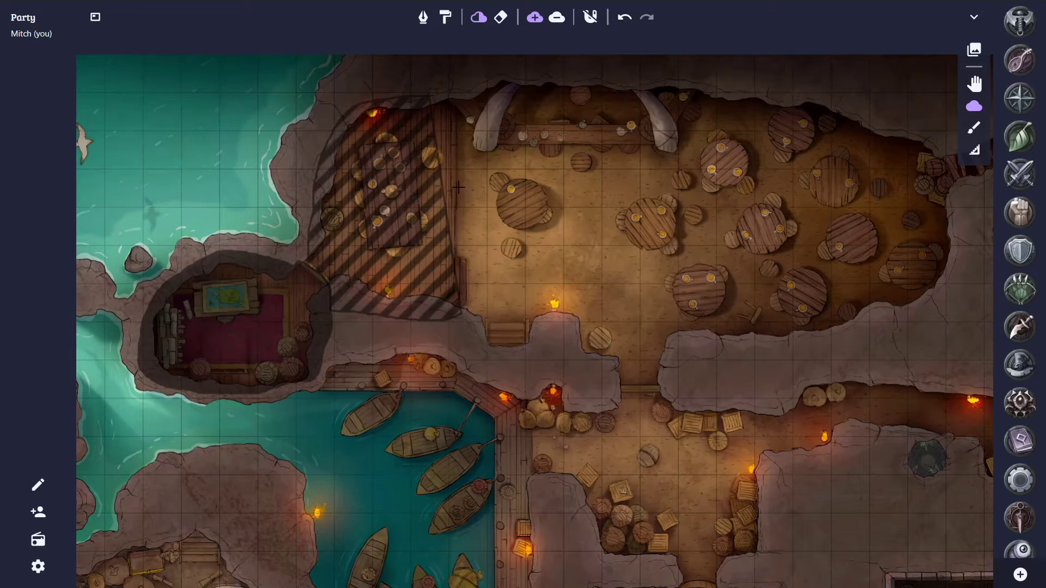
click(417, 186)
click(974, 85)
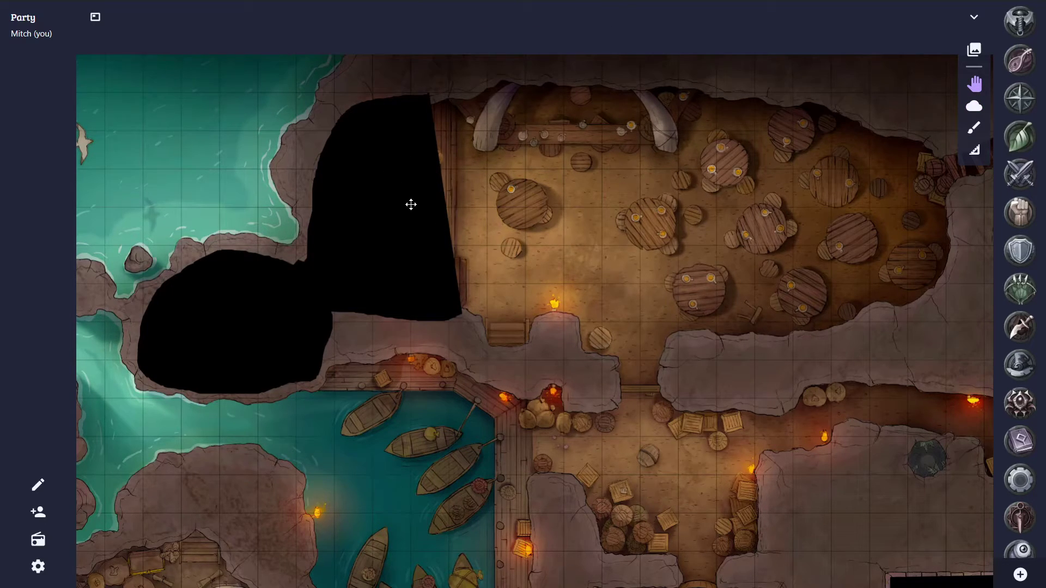
click(974, 105)
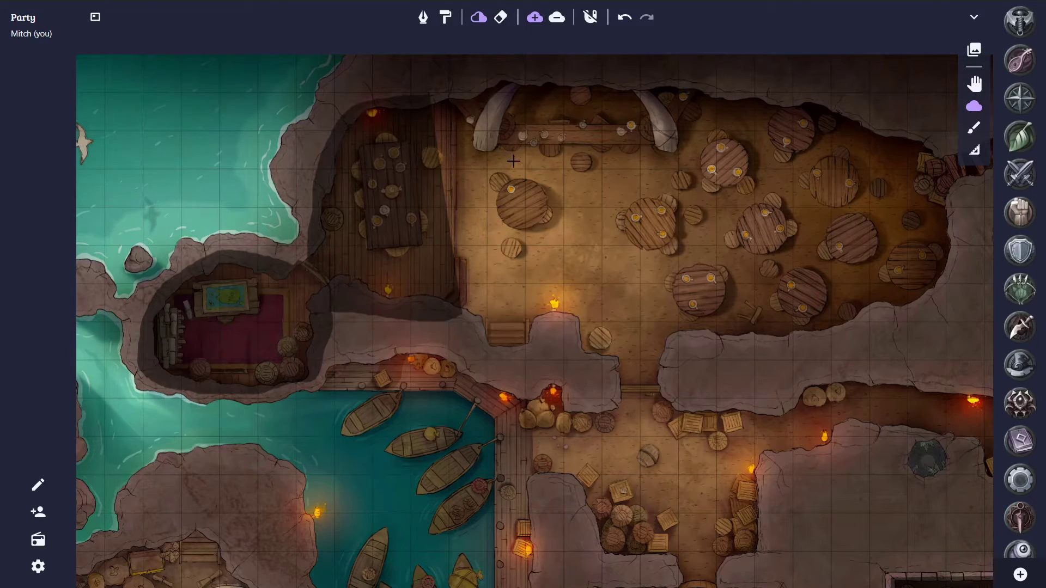
- Erase the long-table room's fog shape, preview the map, and resume fog editing
click(501, 19)
click(376, 204)
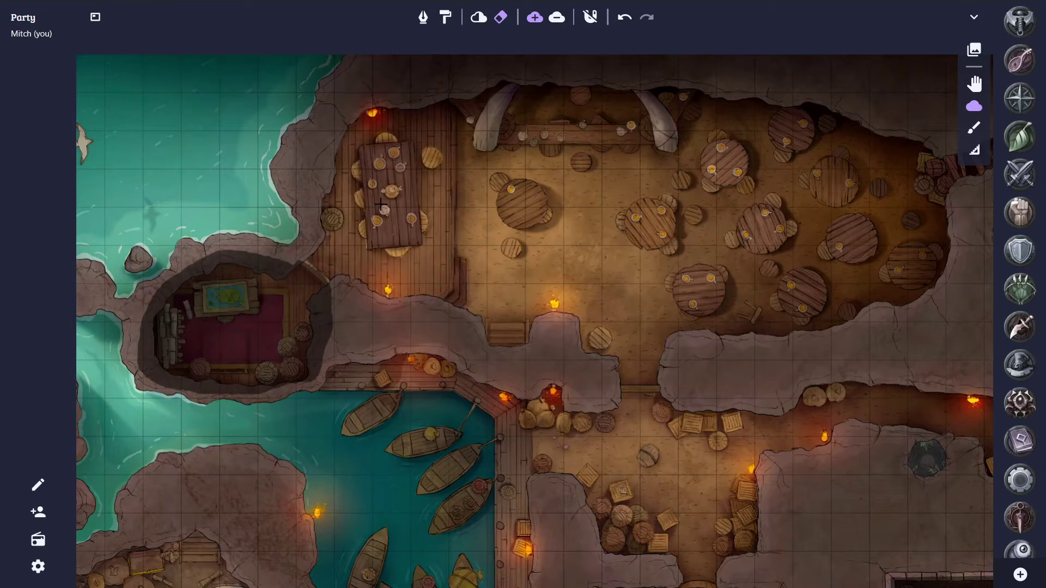
click(975, 83)
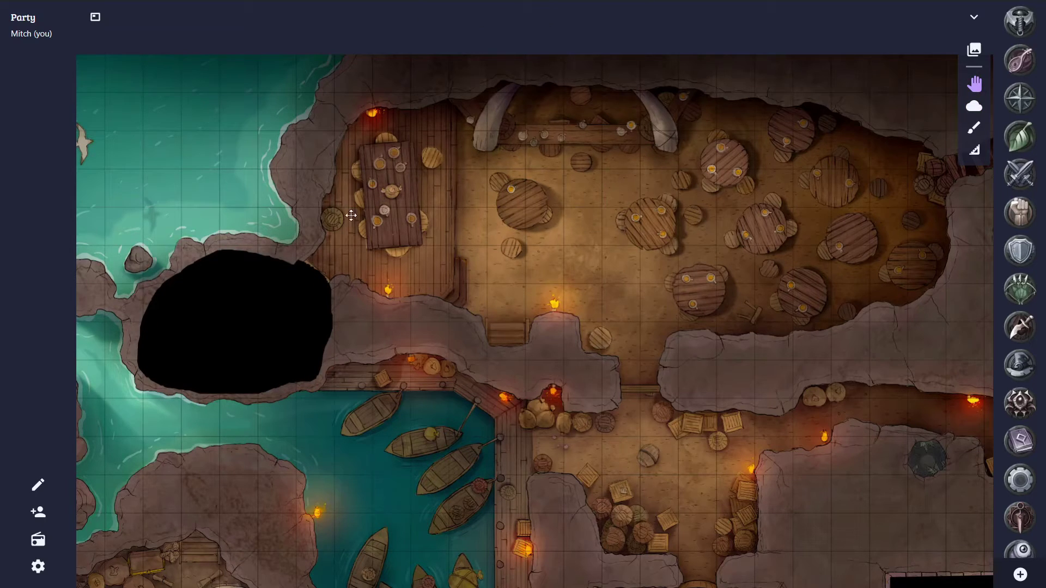
click(974, 106)
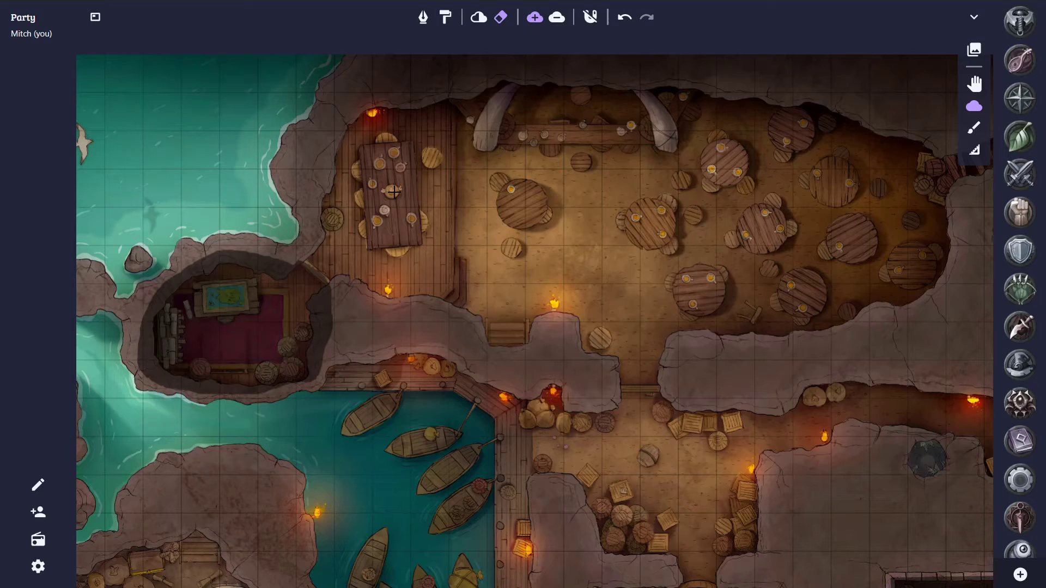
- Pan to the main hall and brush-subtract fog from the red rug to the yellow tentacle
key(w)
drag(530, 392, 476, 161)
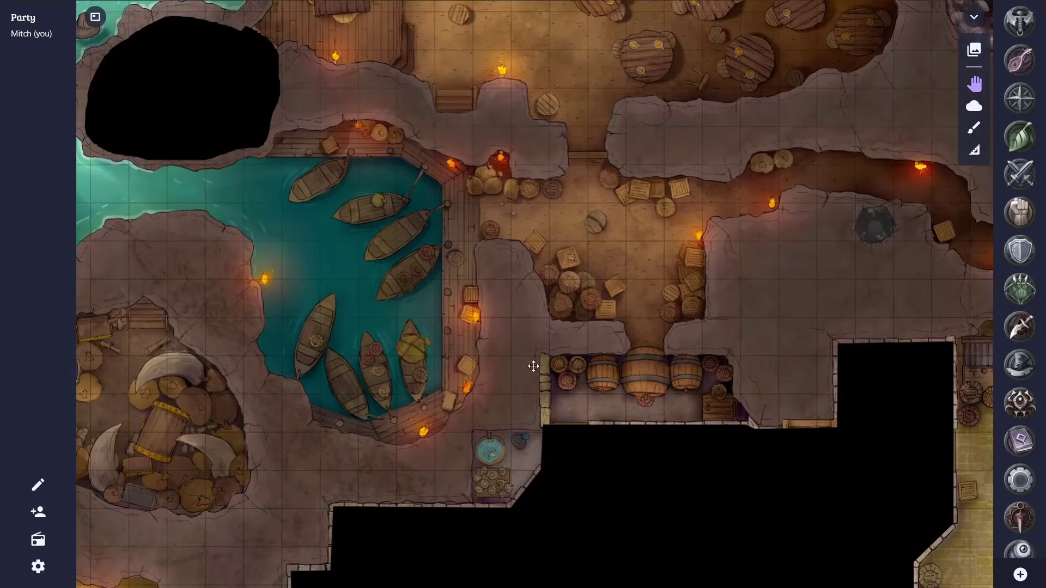
drag(533, 366, 509, 96)
key(f)
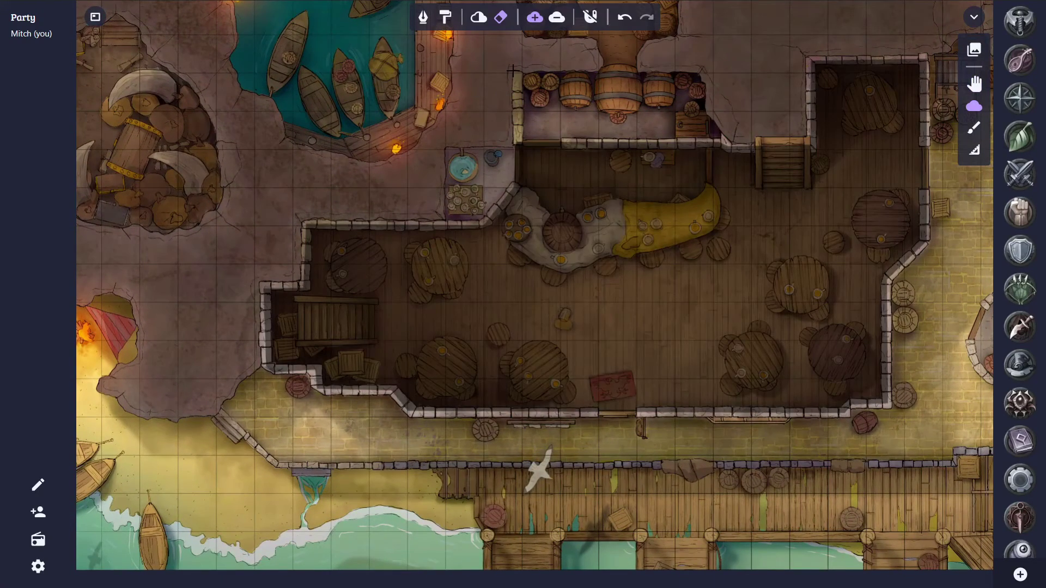
click(558, 20)
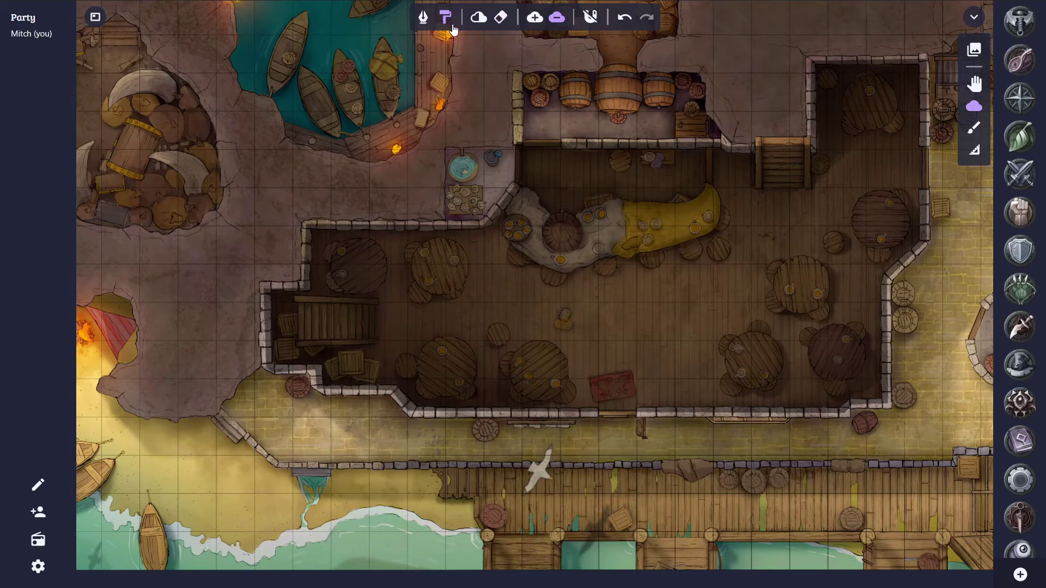
click(452, 28)
mouse_move(600, 421)
mouse_down()
mouse_move(542, 276)
mouse_move(664, 231)
mouse_move(713, 308)
mouse_move(640, 421)
mouse_up()
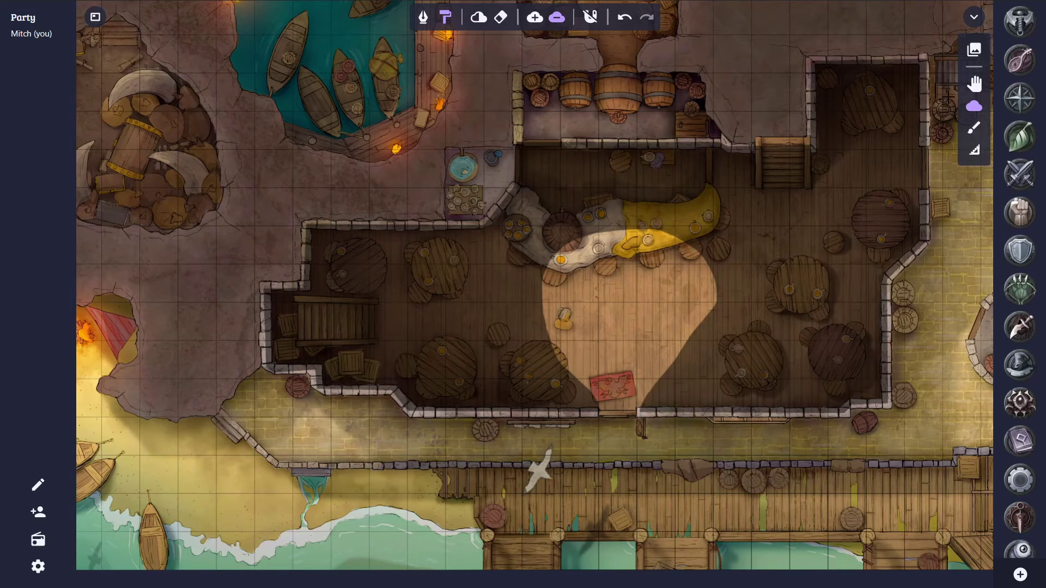
- Drag a party token onto the map, set it on the red rug, and resume fog editing
click(974, 84)
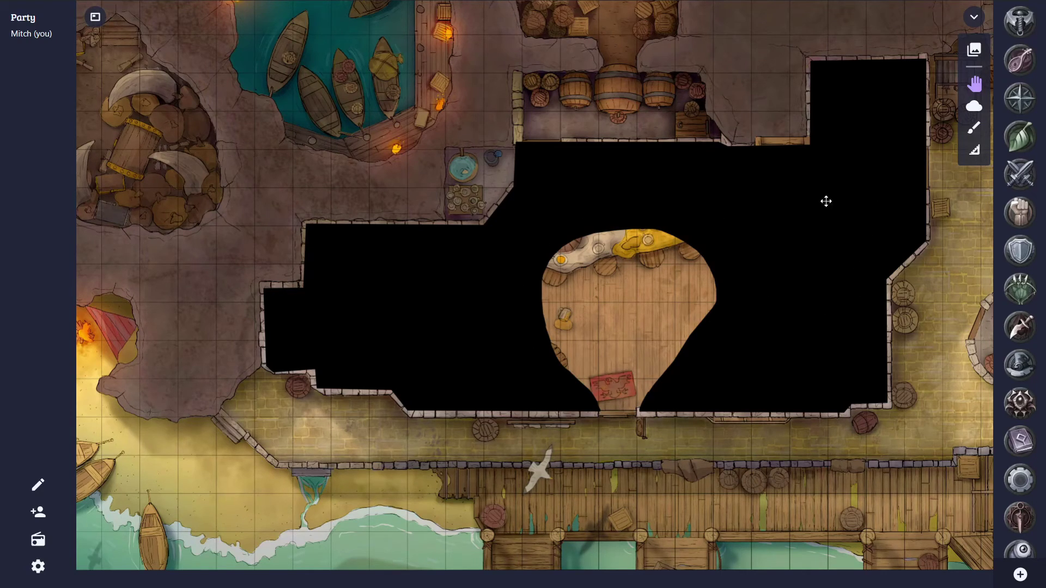
drag(1015, 292, 630, 431)
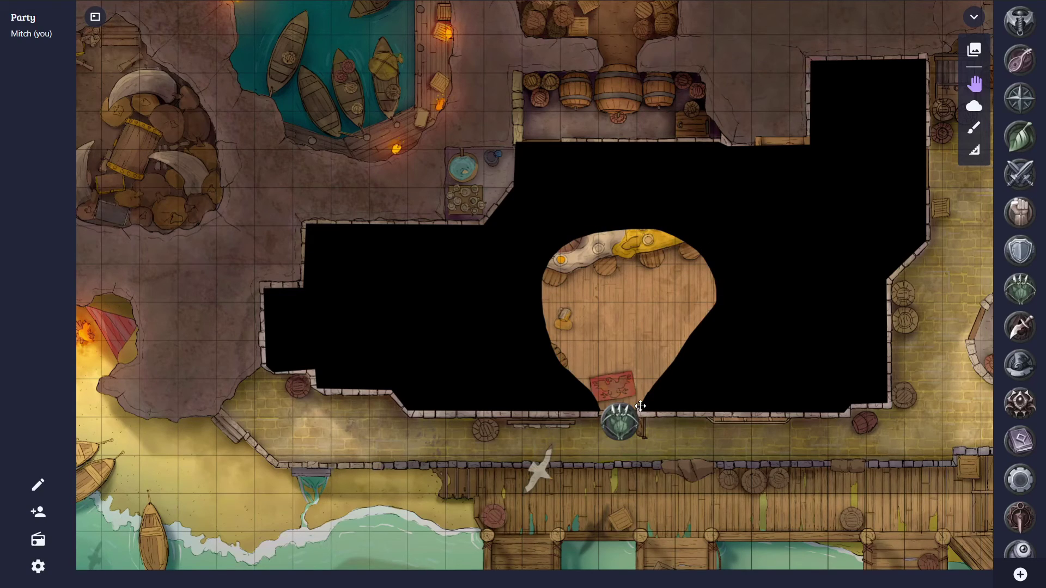
drag(624, 426, 621, 400)
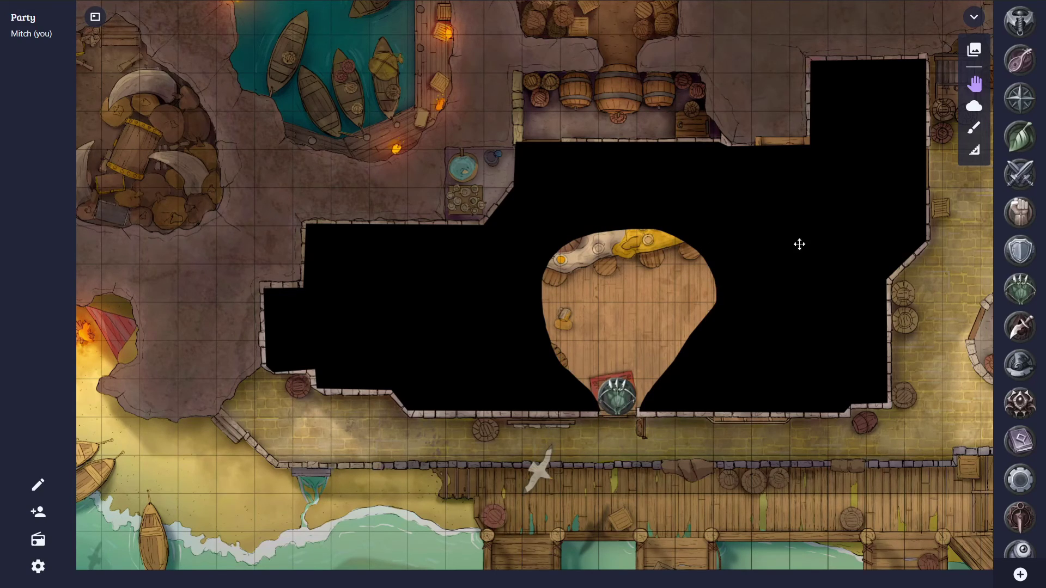
click(974, 106)
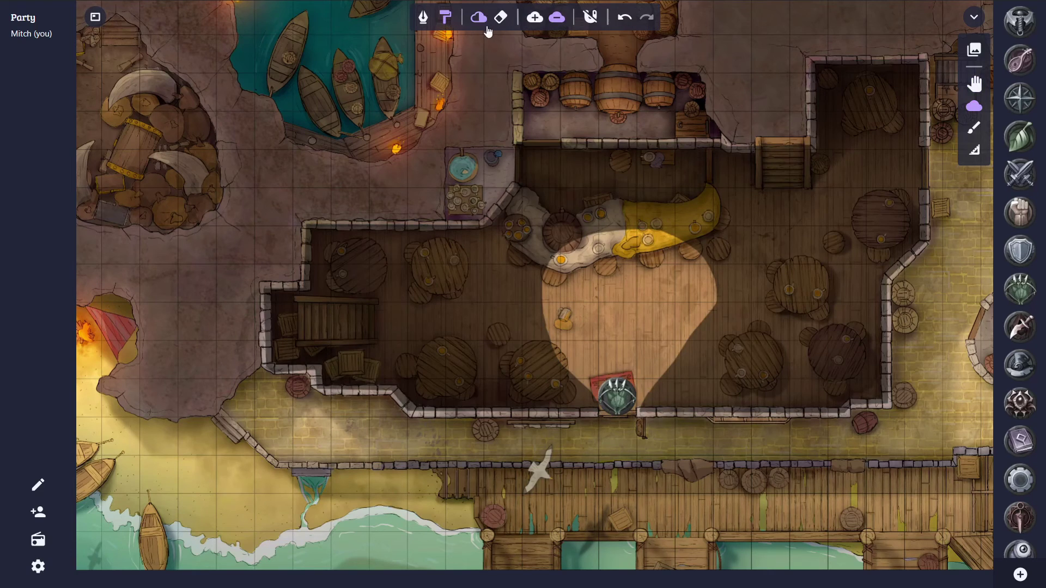